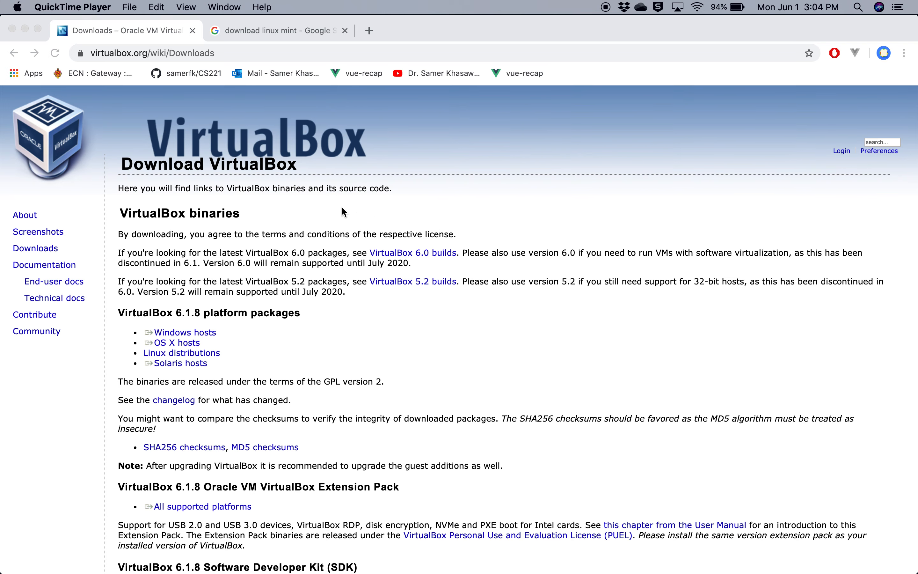
# Examine the VirtualBox 6.1.8 platform packages, and open the Linux Mint download page from the search results to review its edition links
pyautogui.click(403, 200)
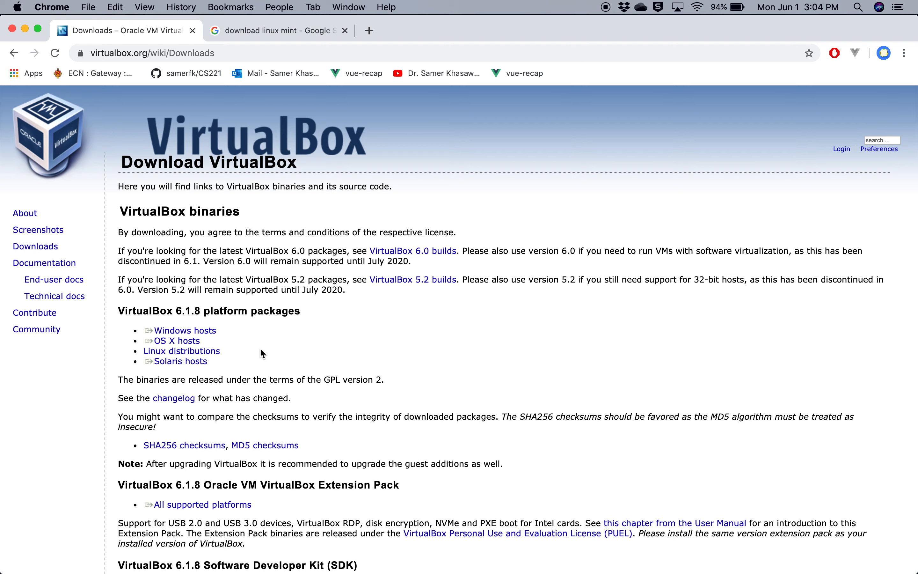
pyautogui.scroll(-2, 260, 347)
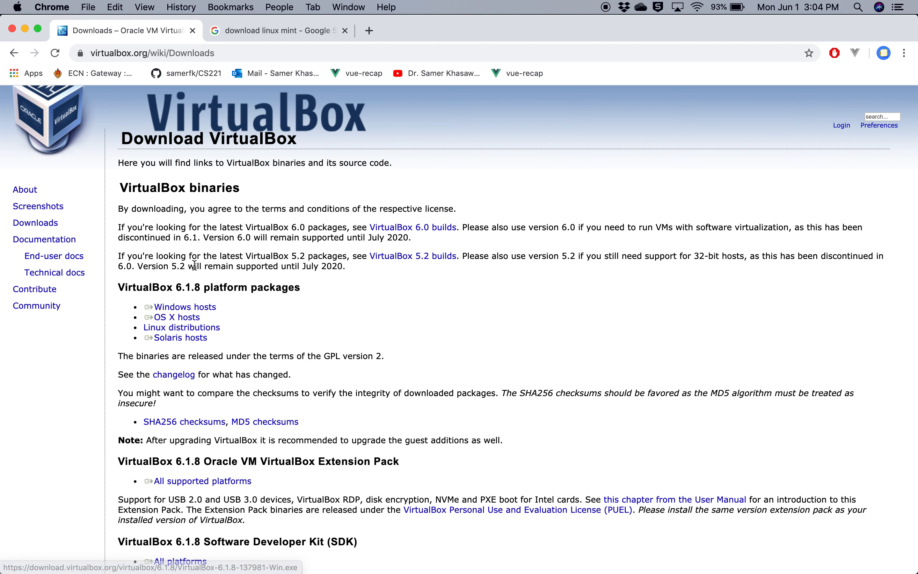
pyautogui.click(257, 31)
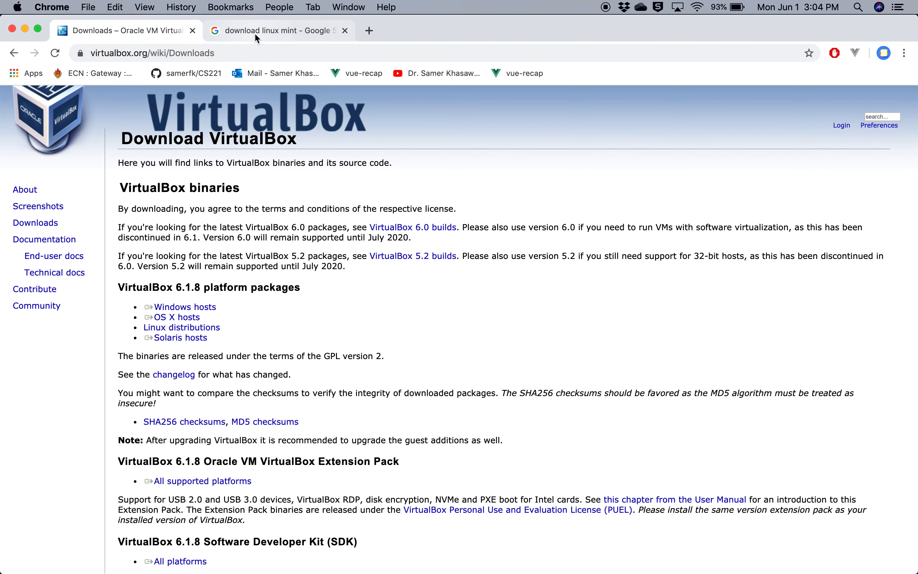
pyautogui.click(193, 218)
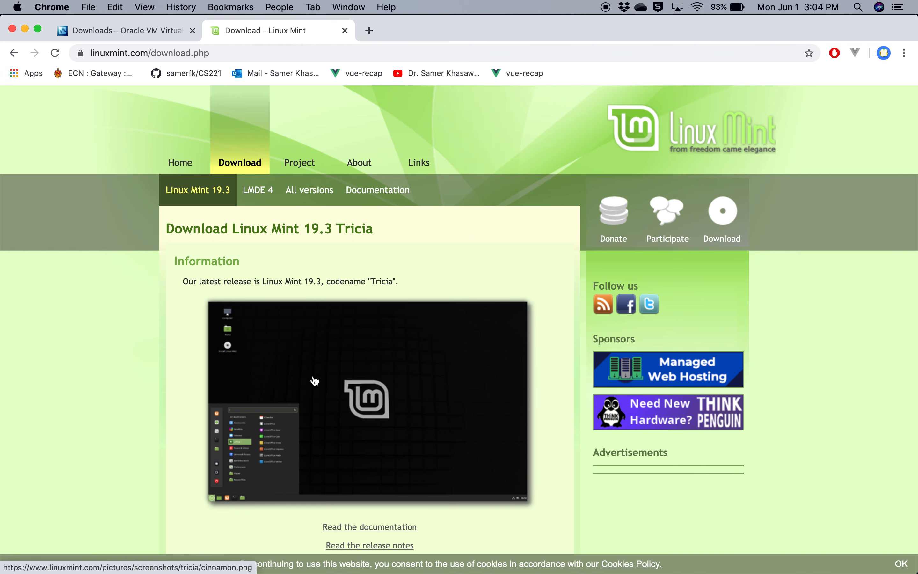
pyautogui.scroll(-2, 315, 381)
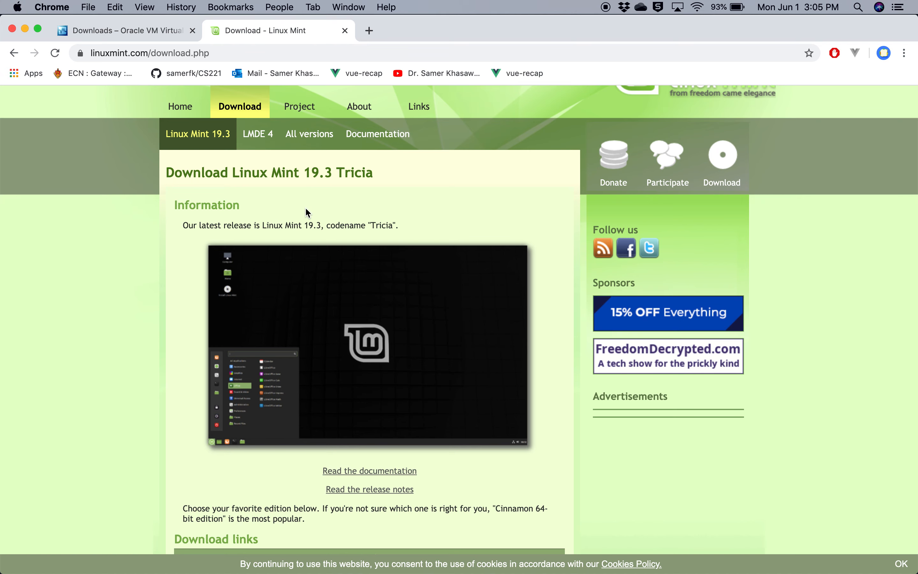
pyautogui.scroll(-3, 306, 209)
pyautogui.scroll(1, 308, 213)
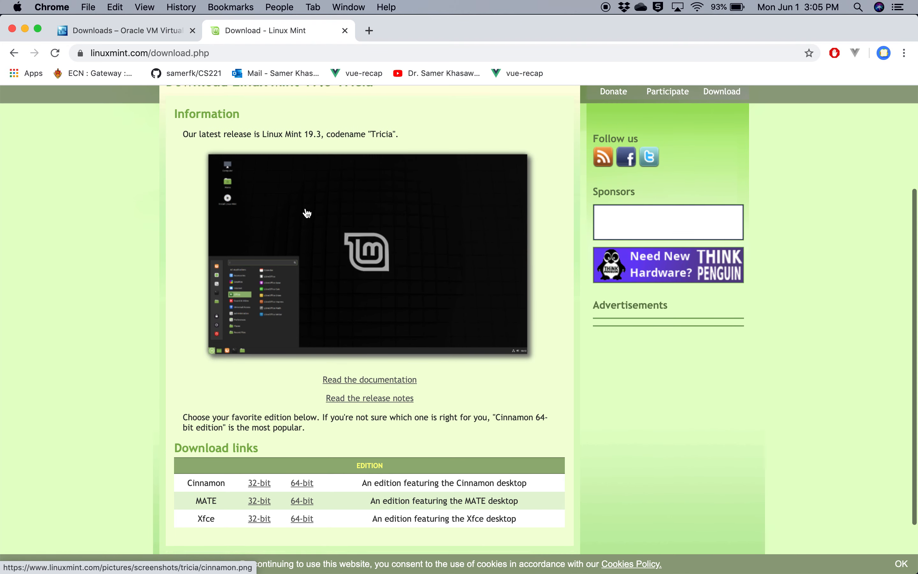
pyautogui.scroll(-2, 308, 213)
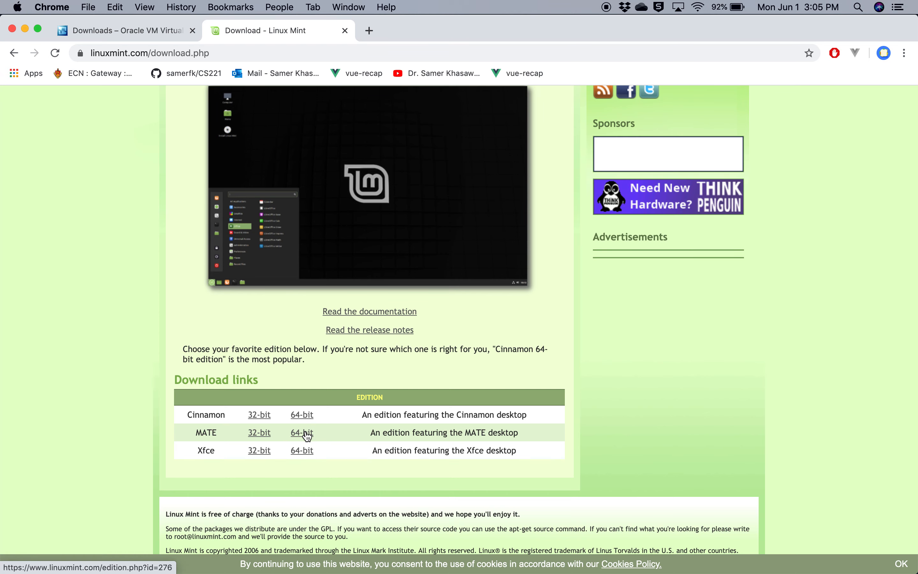
pyautogui.scroll(3, 317, 385)
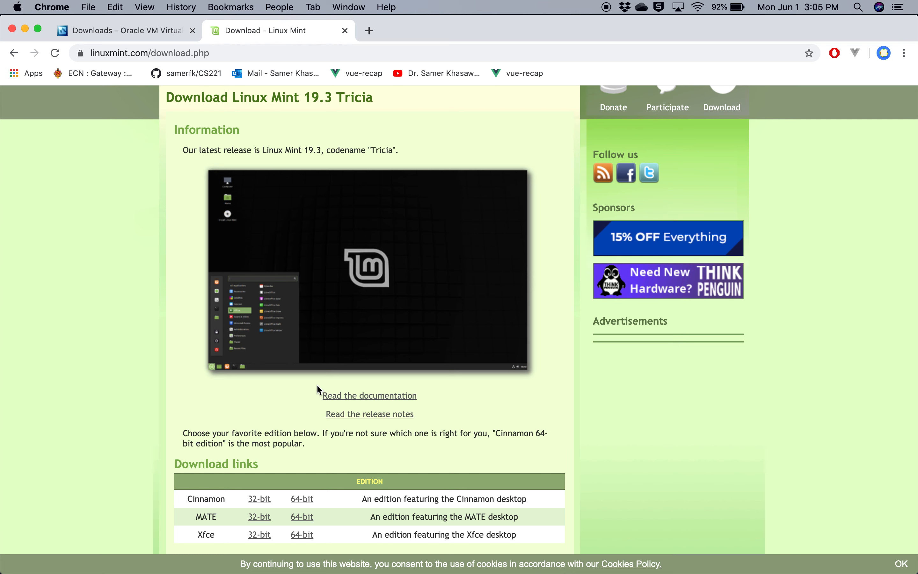
# Switch to VirtualBox and begin a new Linux virtual machine named LinuxMint v2 with the version Ubuntu (64-bit)
pyautogui.moveTo(722, 565)
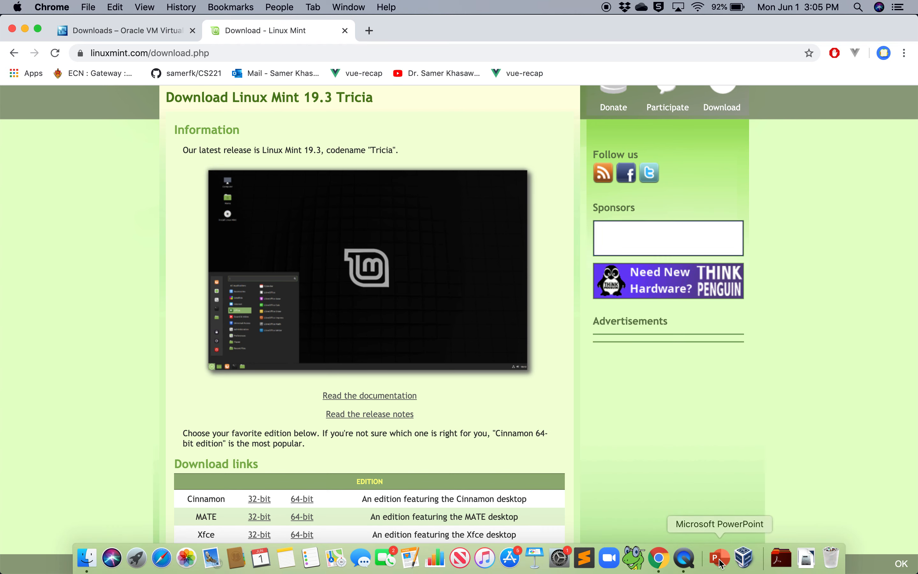
pyautogui.click(746, 558)
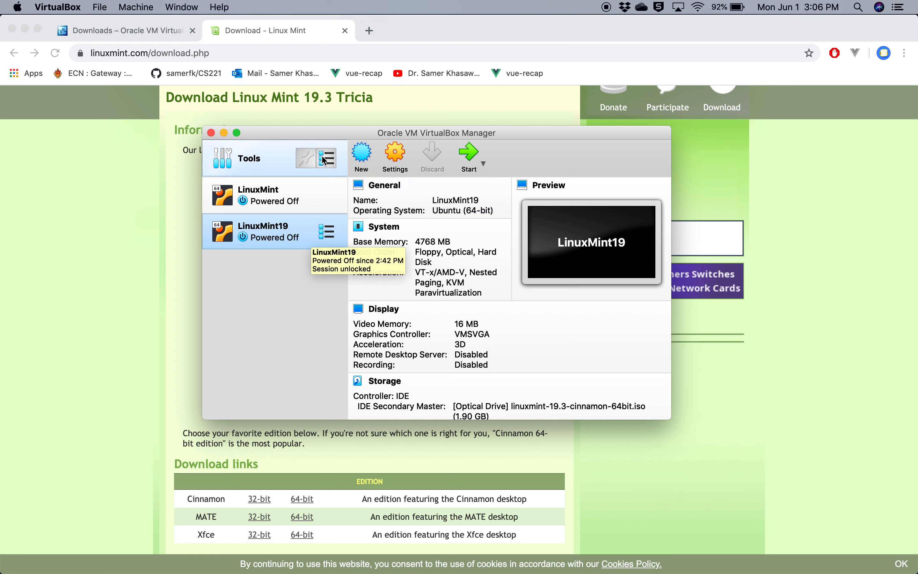
pyautogui.moveTo(320, 131); pyautogui.dragTo(298, 85)
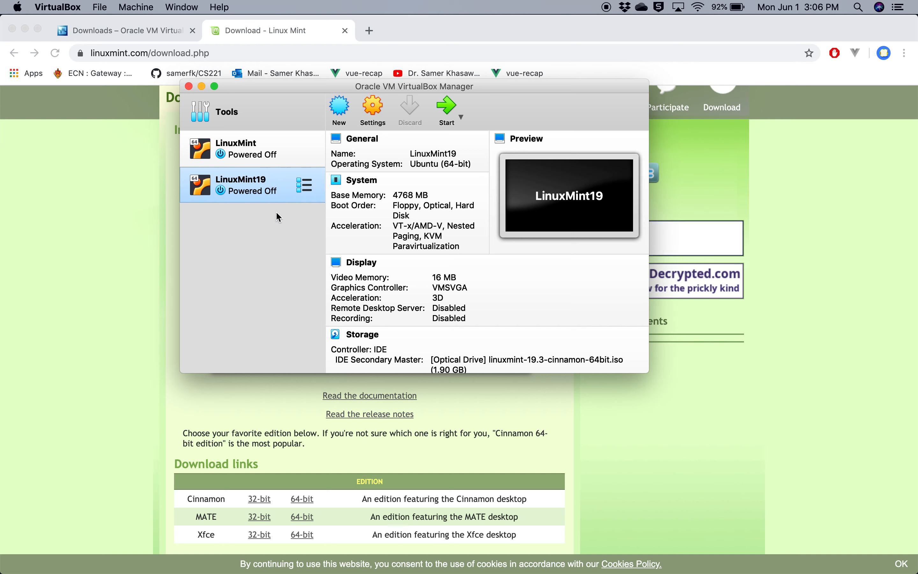
pyautogui.click(342, 109)
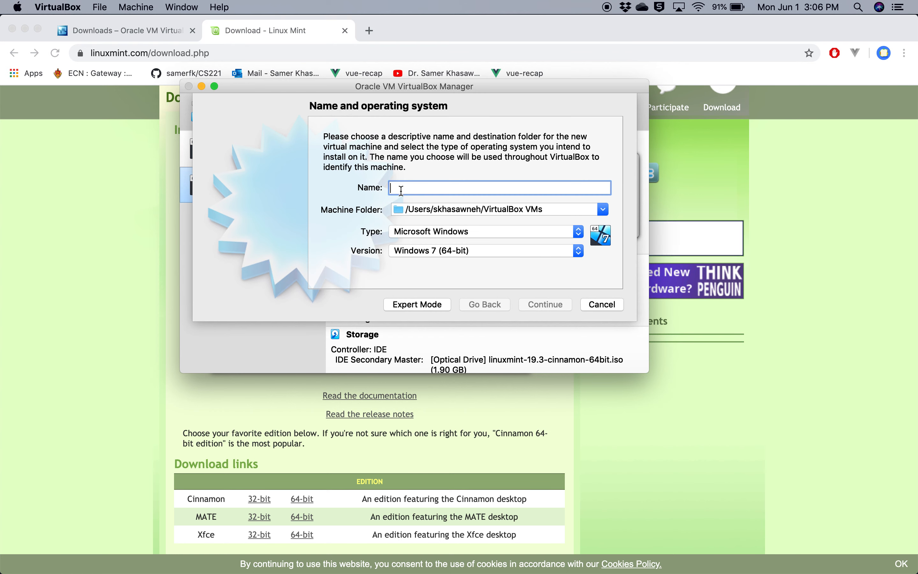
pyautogui.write('Linut')
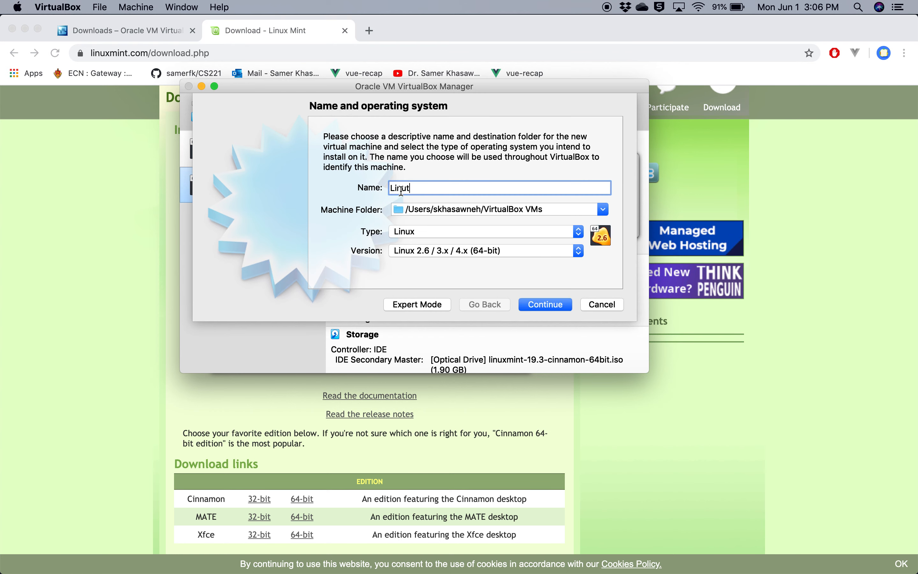
pyautogui.write('x')
pyautogui.press('BackSpace')
pyautogui.write('xMint')
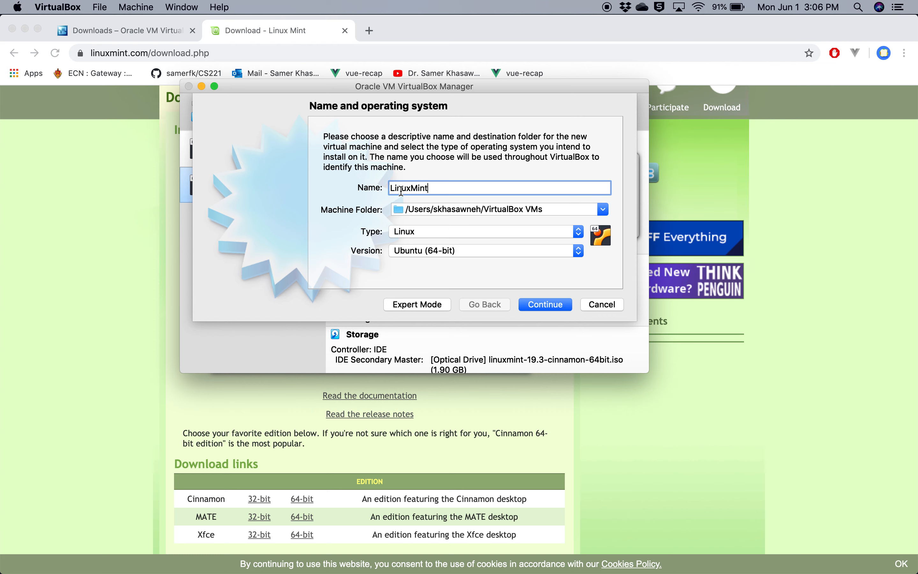
pyautogui.write(' v2')
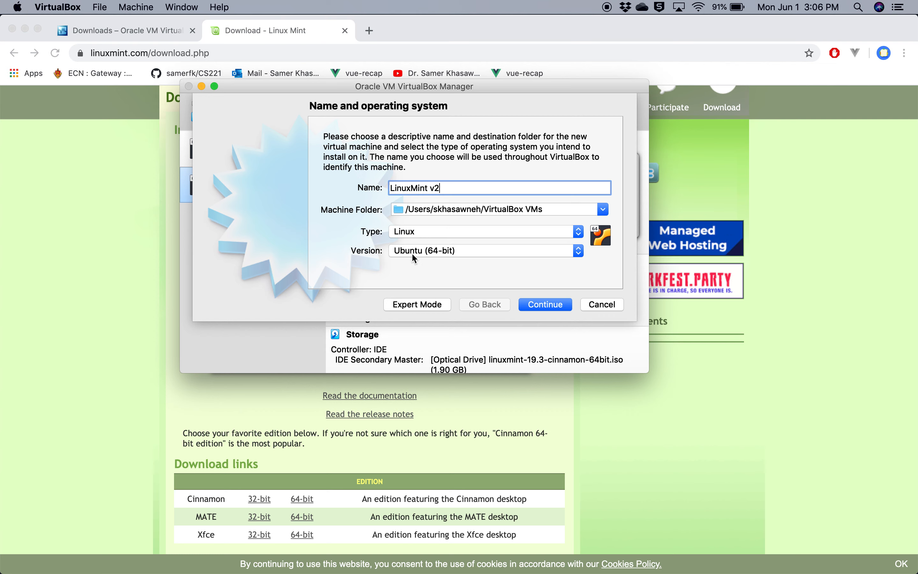
pyautogui.click(543, 307)
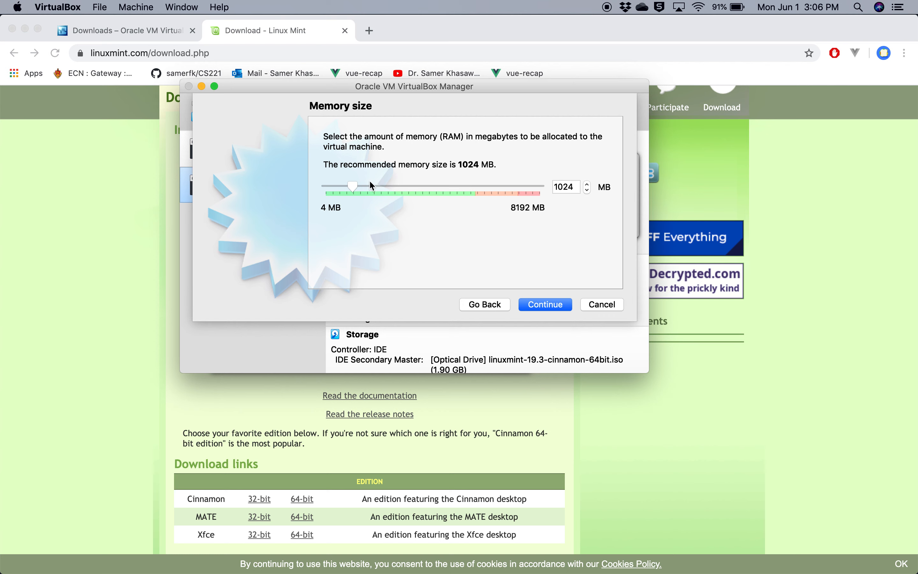
# Allocate 4096 MB of memory to the new machine and create a VDI virtual hard disk of about 21 GB
pyautogui.moveTo(353, 186); pyautogui.dragTo(436, 187)
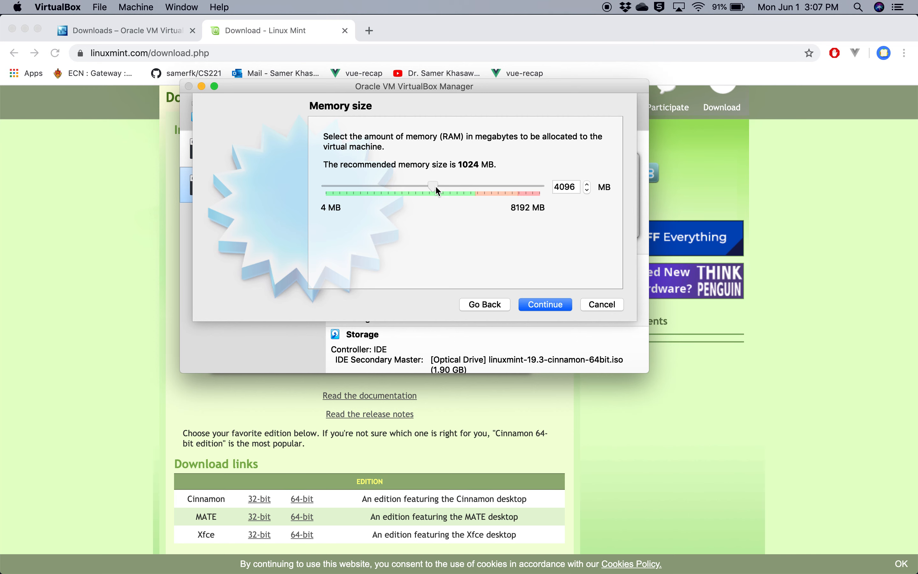
pyautogui.click(545, 304)
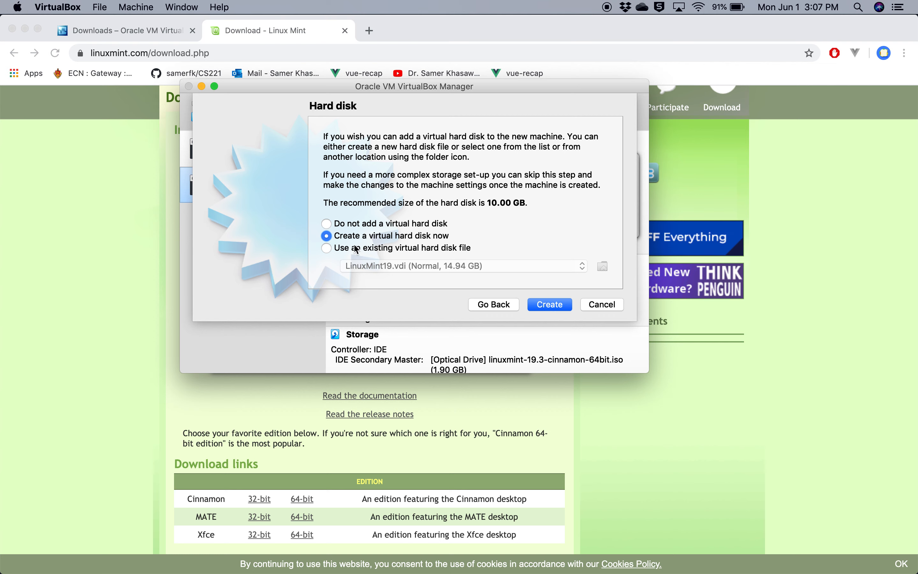
pyautogui.click(543, 304)
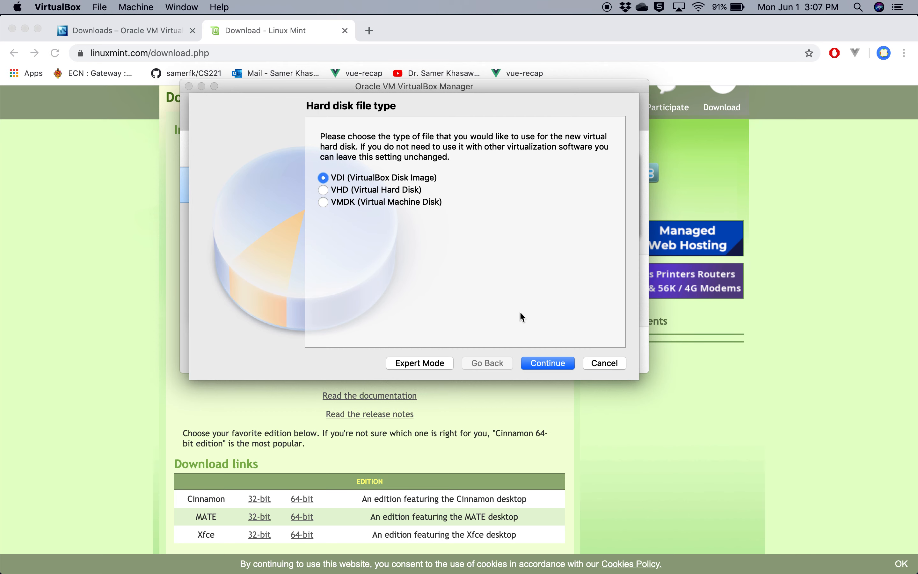
pyautogui.click(537, 361)
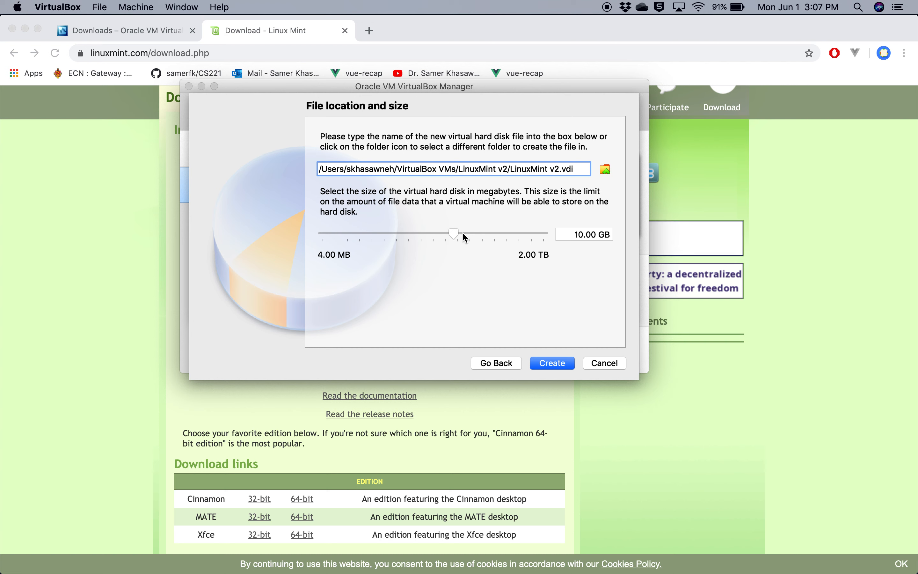
pyautogui.moveTo(463, 233)
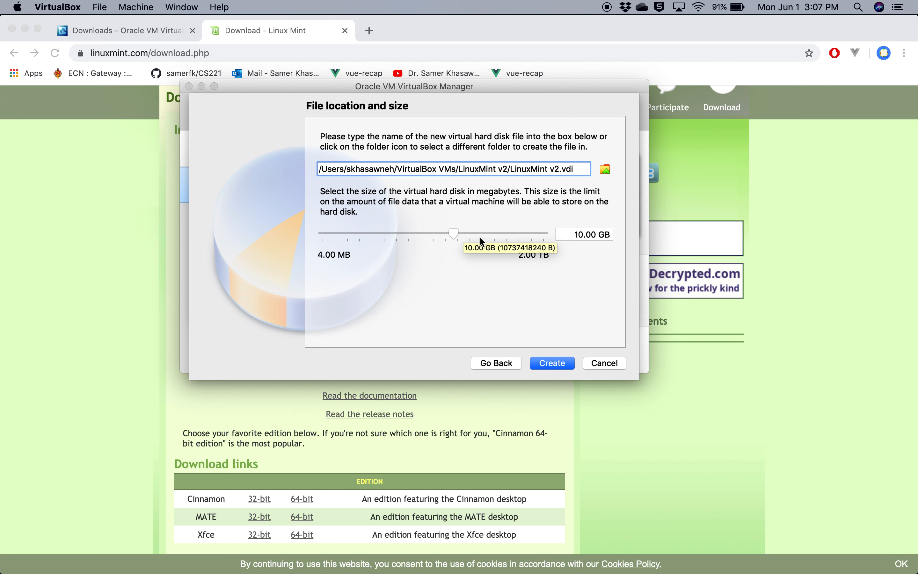
pyautogui.click(472, 235)
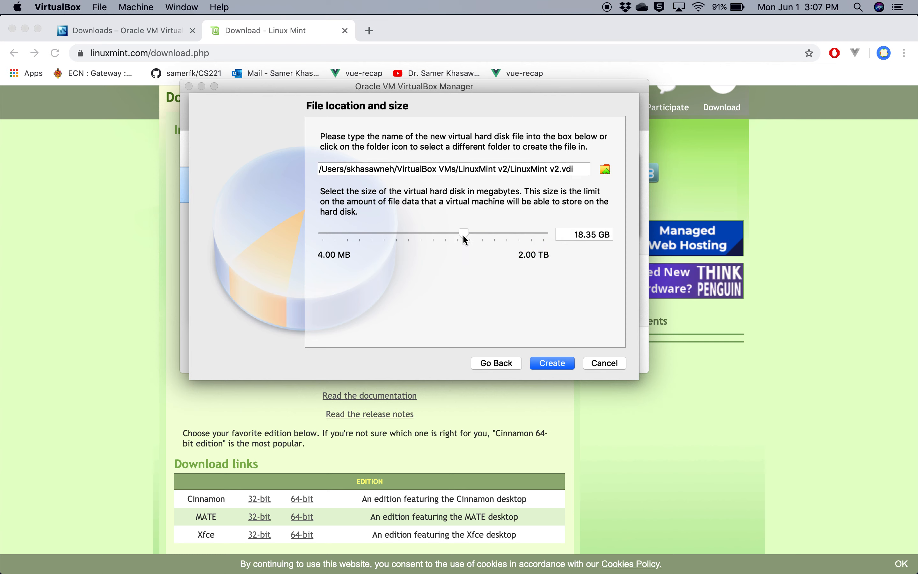
pyautogui.click(465, 236)
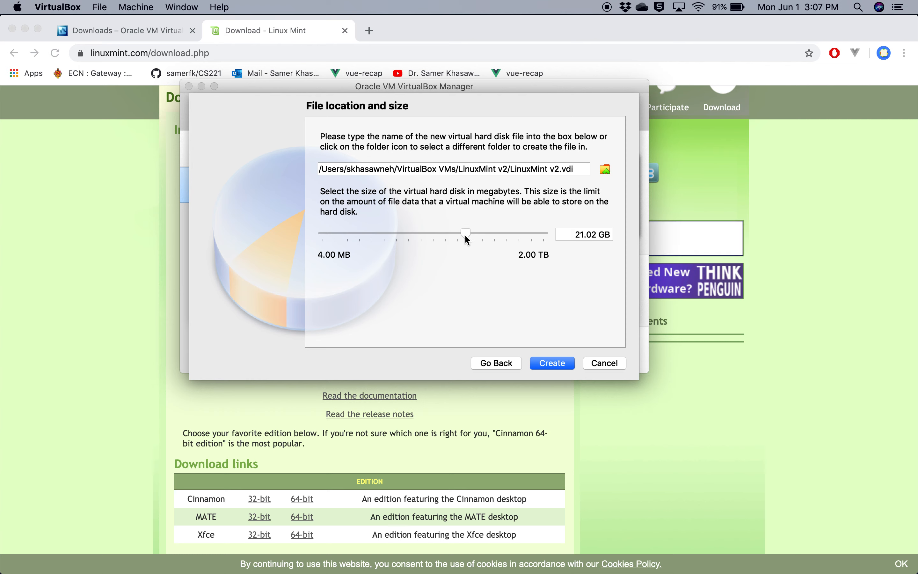
pyautogui.click(553, 363)
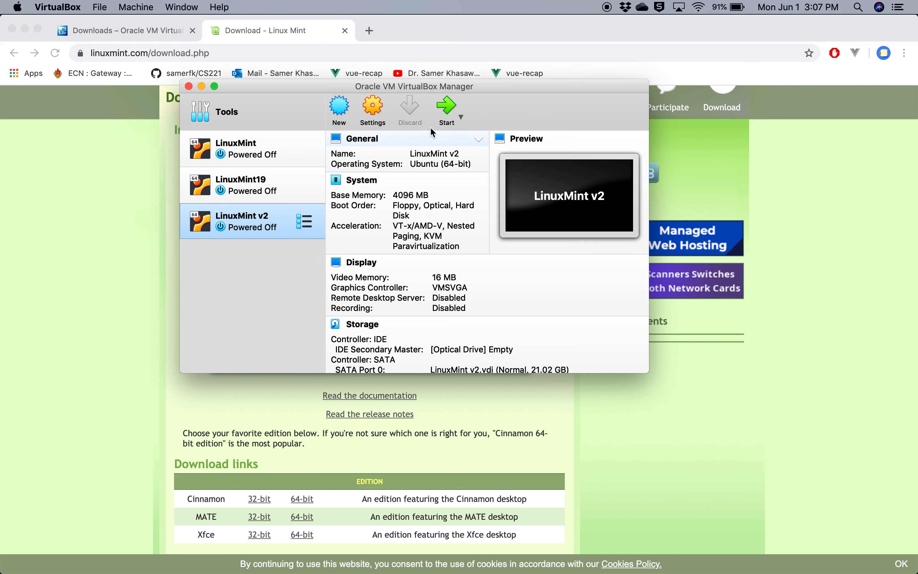
# Start the LinuxMint v2 machine with VBoxGuestAdditions.iso as its startup disk and power it off
pyautogui.click(448, 113)
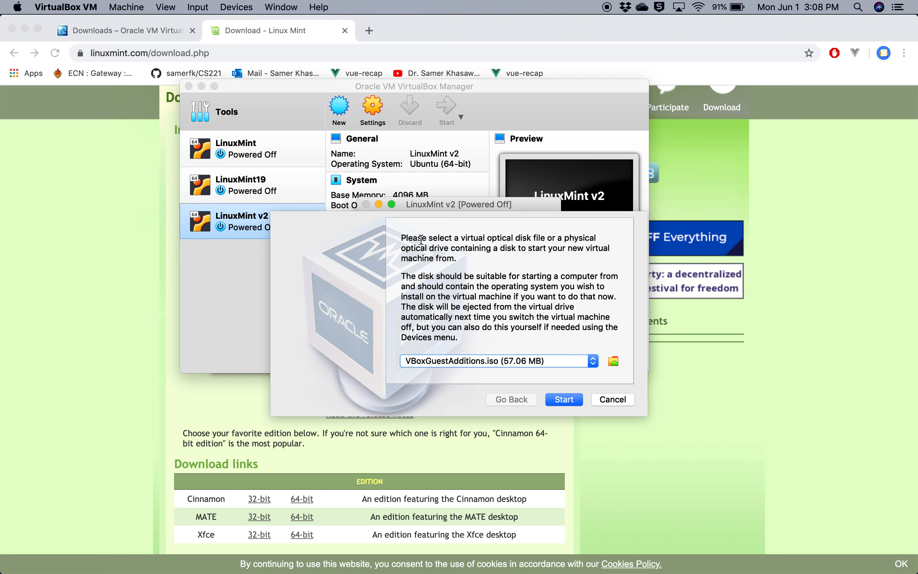
pyautogui.click(562, 402)
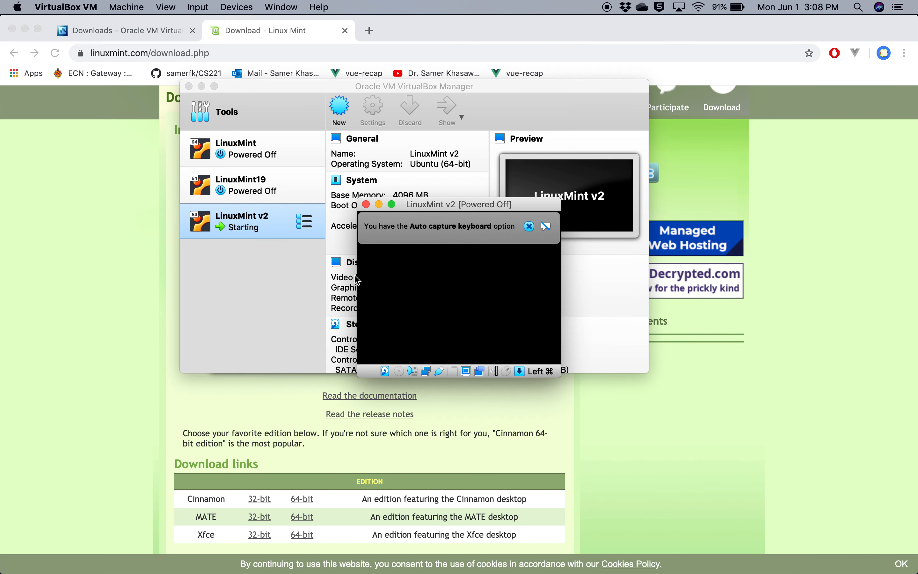
pyautogui.click(366, 203)
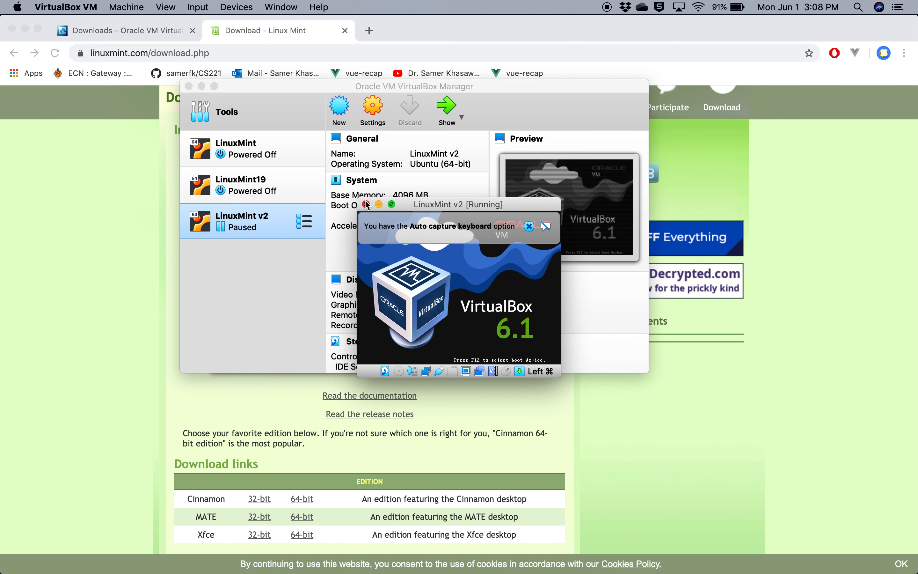
pyautogui.click(476, 283)
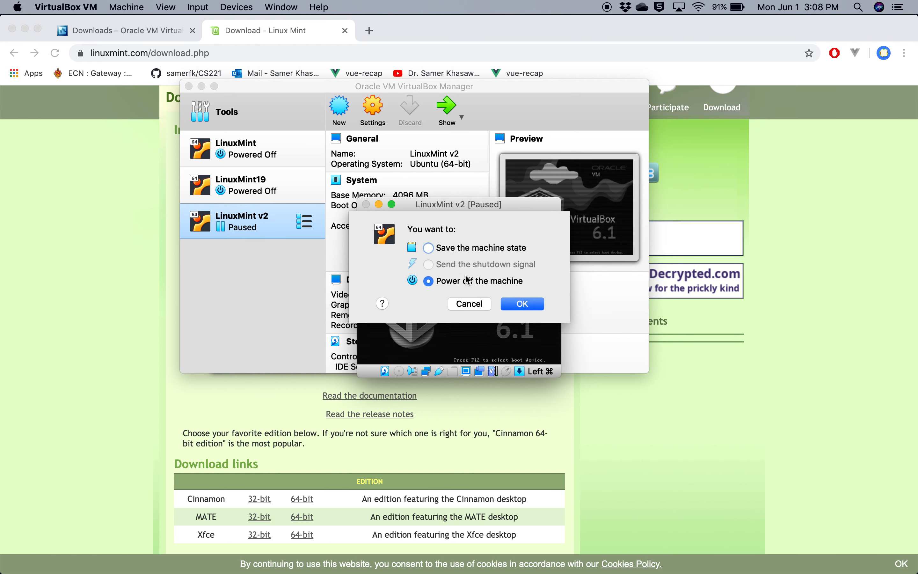
pyautogui.press('Return')
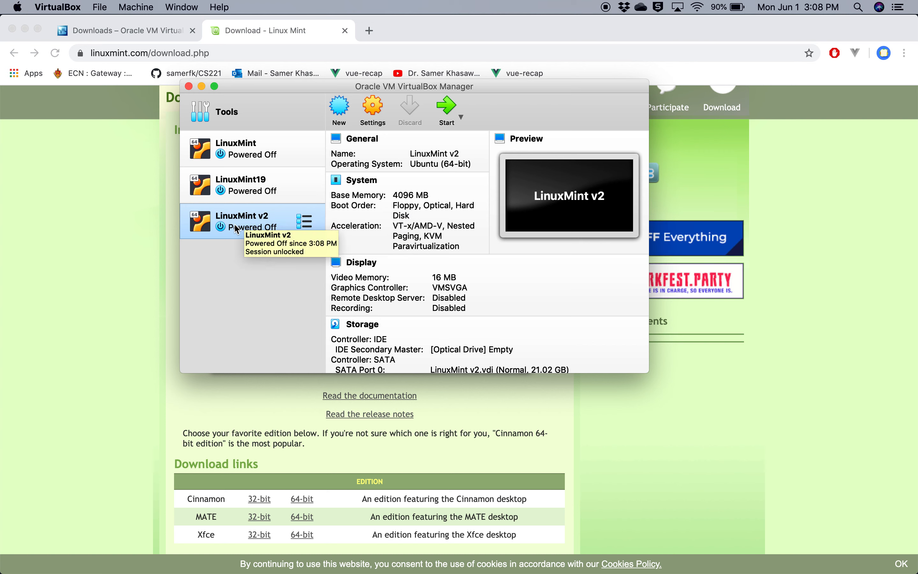
# Attach linuxmint-19.3-cinnamon-64bit.iso from the Downloads folder to the empty IDE optical drive of the LinuxMint v2 machine
pyautogui.click(373, 114)
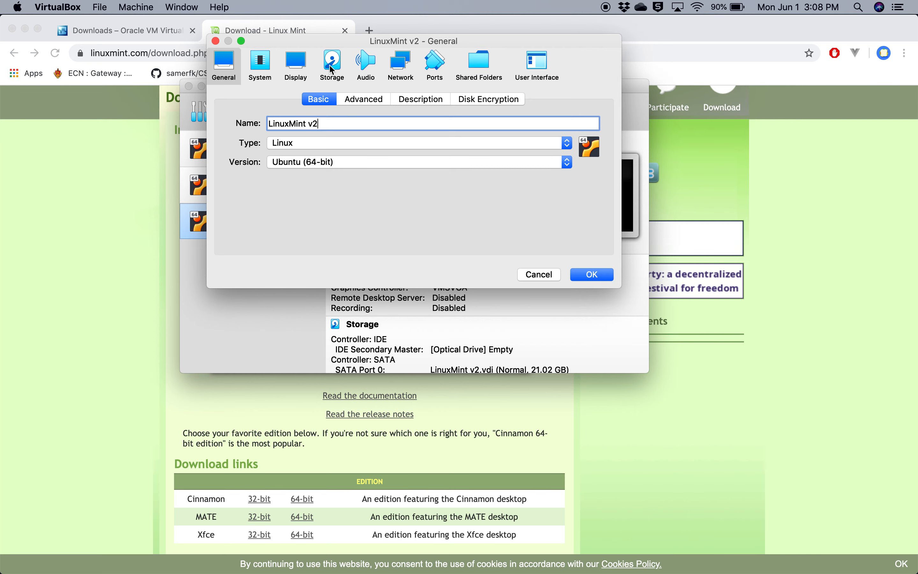
pyautogui.click(321, 68)
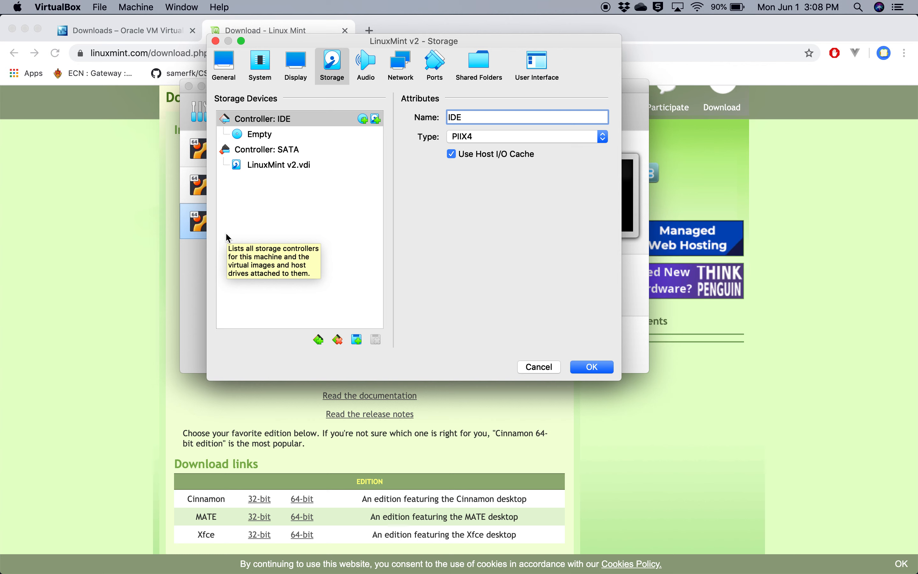
pyautogui.click(265, 137)
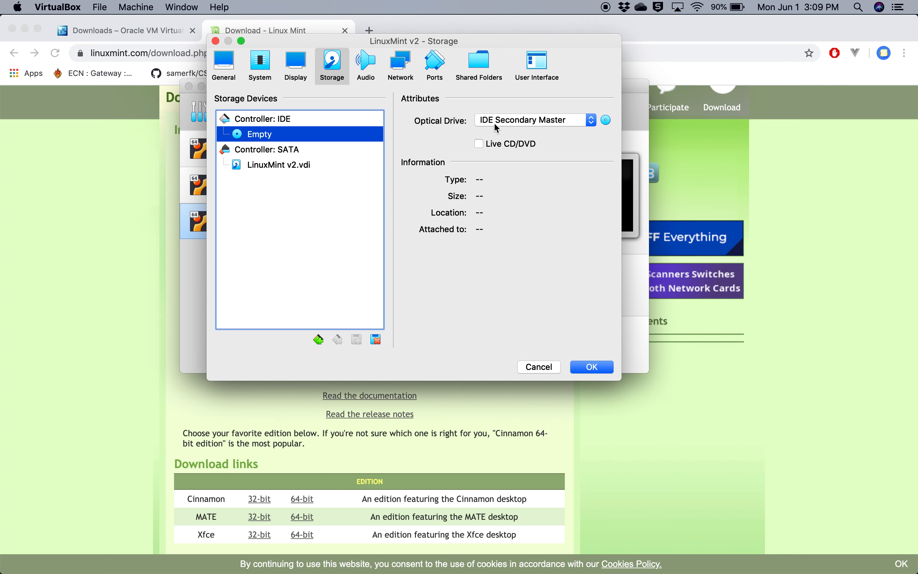
pyautogui.click(608, 121)
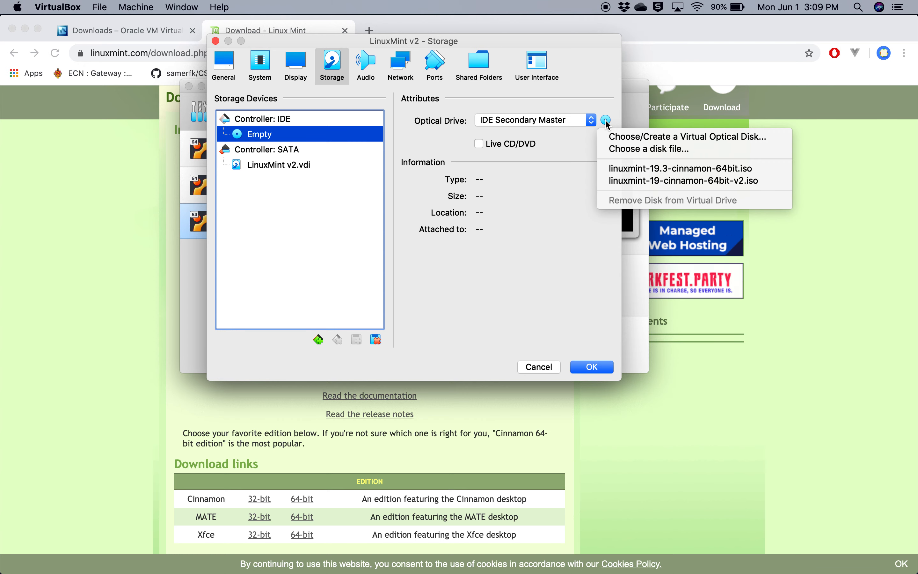
pyautogui.click(625, 141)
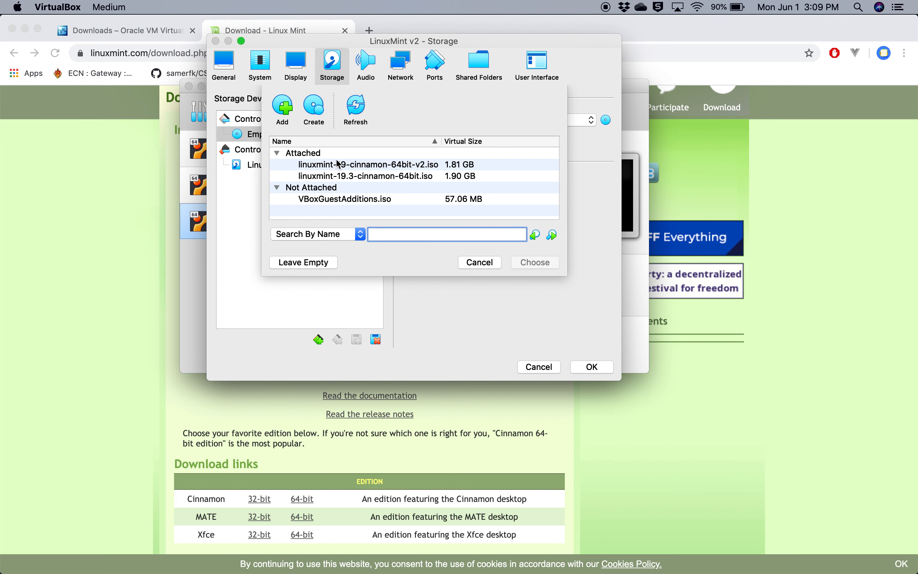
pyautogui.click(283, 110)
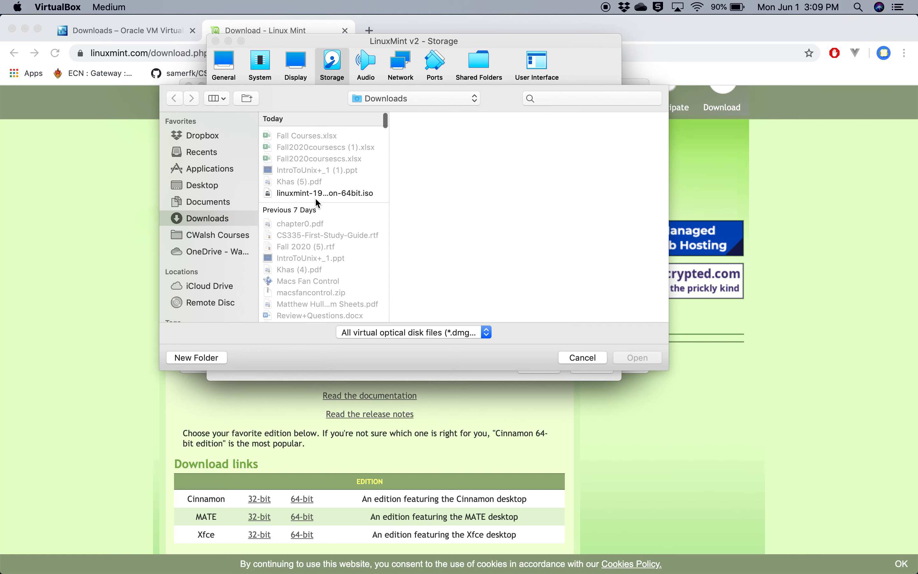
pyautogui.click(304, 192)
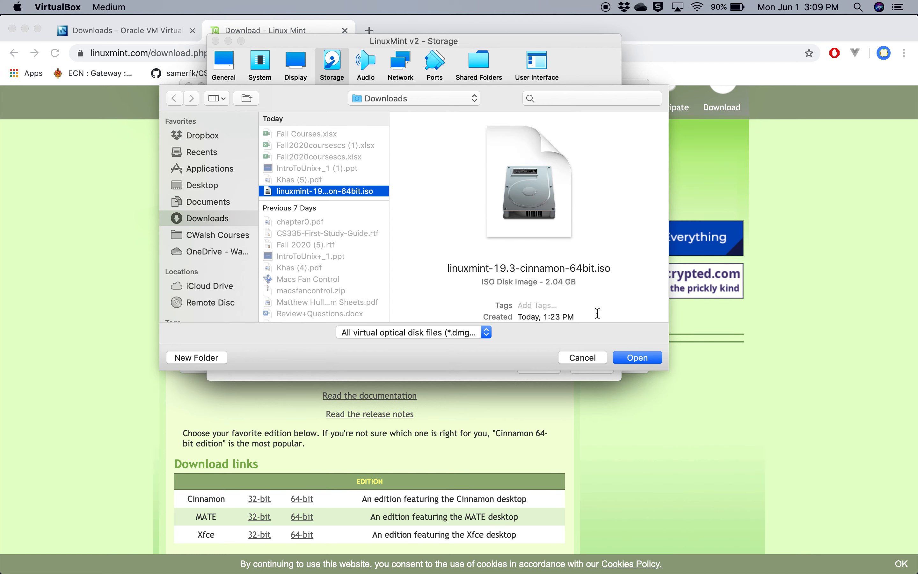
pyautogui.click(632, 357)
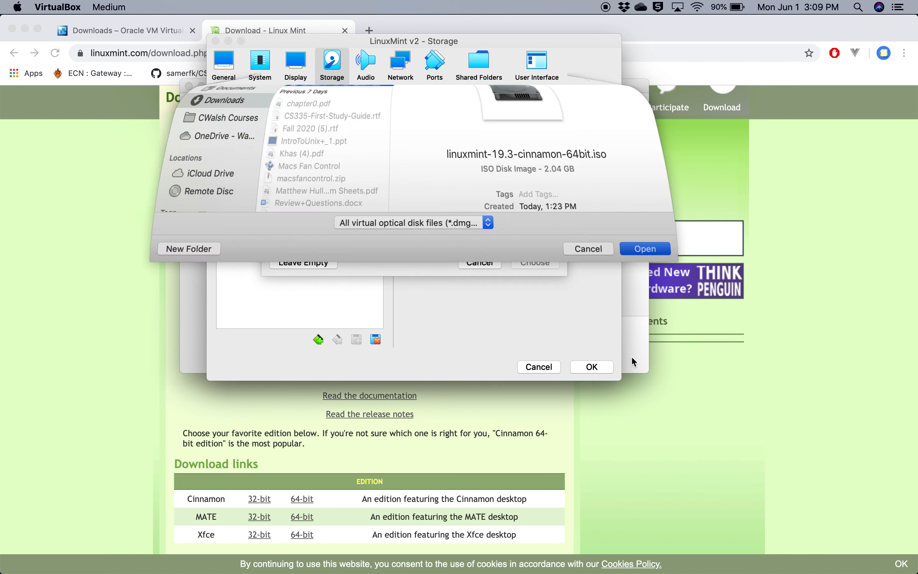
pyautogui.click(524, 262)
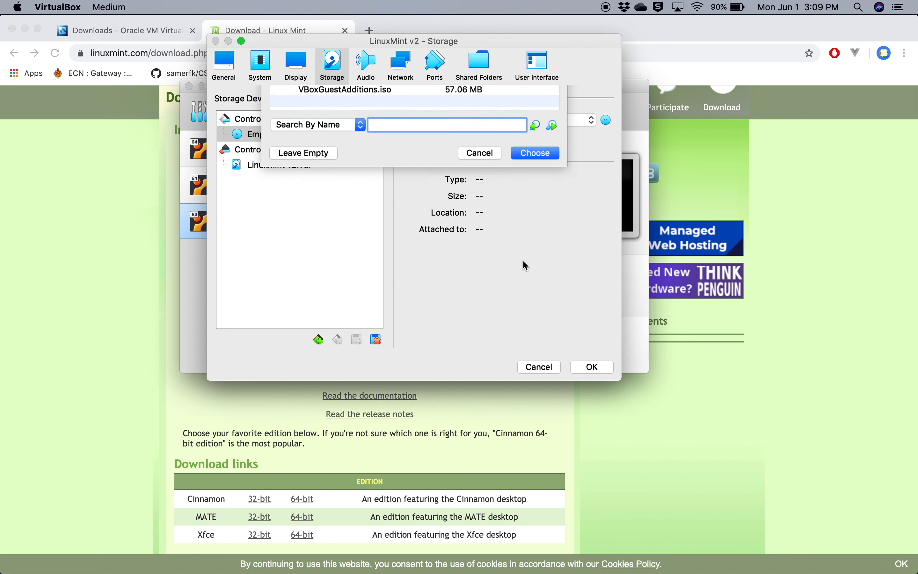
pyautogui.click(591, 370)
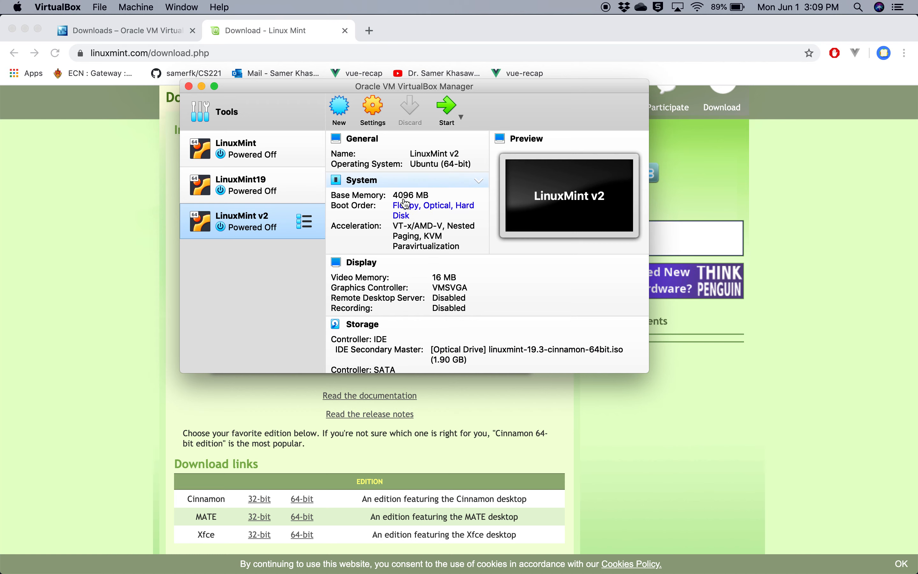
# Review the storage devices in the LinuxMint v2 settings to check the attached optical disk image
pyautogui.click(372, 117)
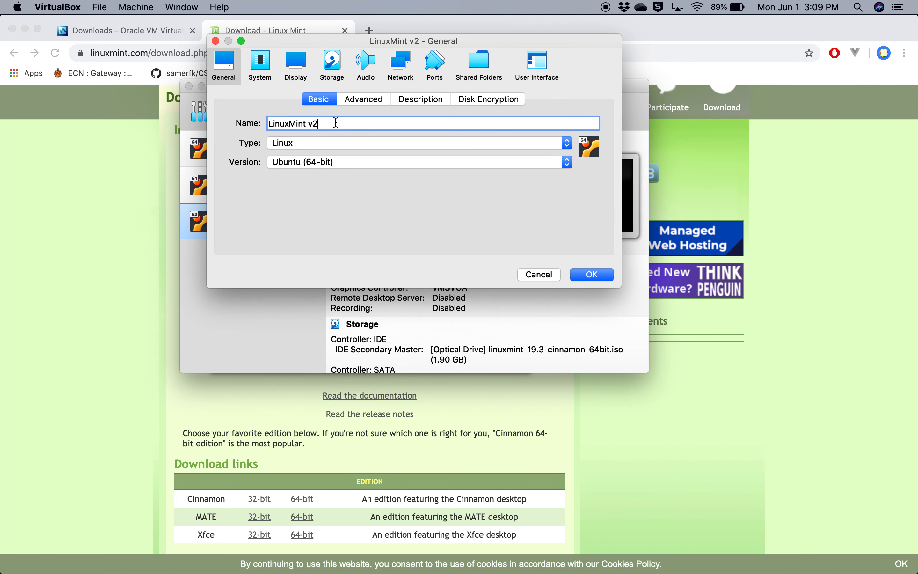
pyautogui.click(335, 76)
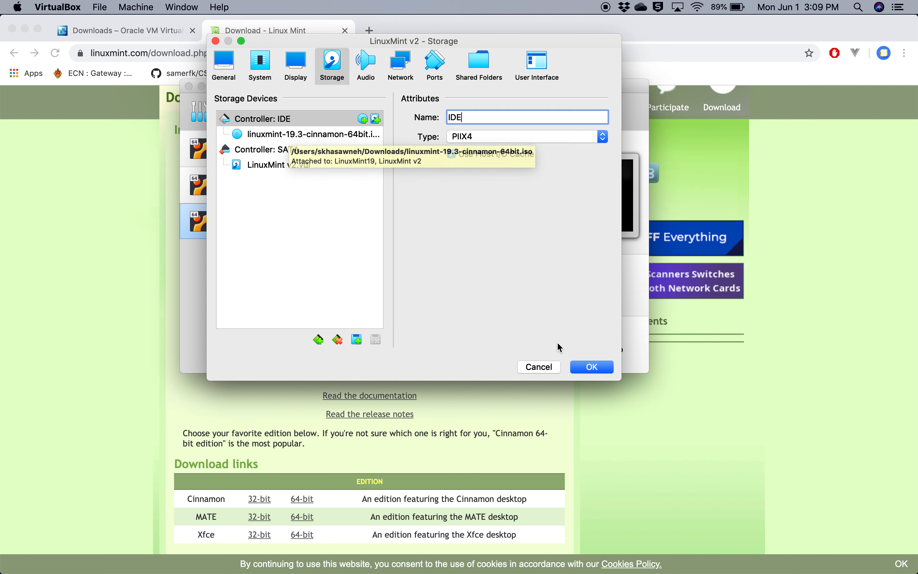
pyautogui.click(592, 368)
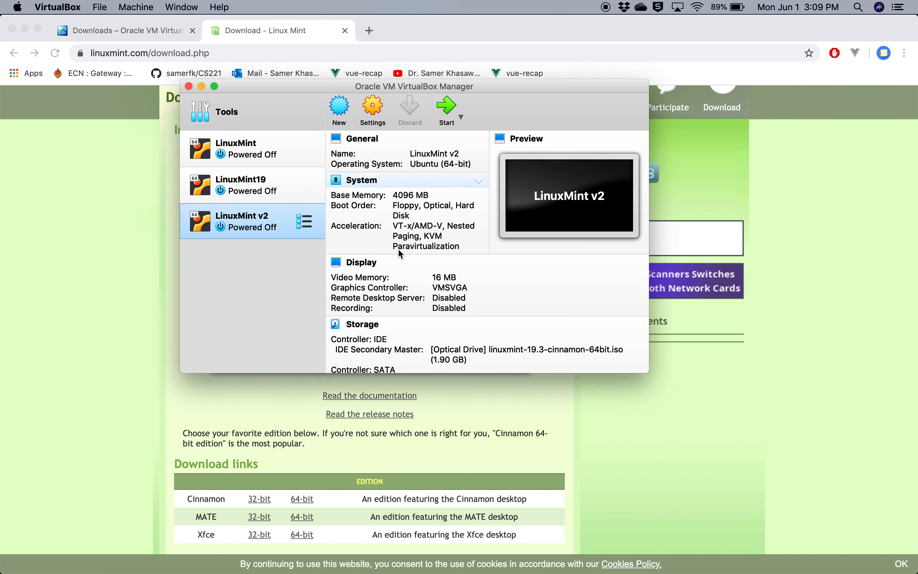
# Start the LinuxMint v2 machine in Scaled Mode and dismiss the keyboard capture and mouse integration notices
pyautogui.click(441, 119)
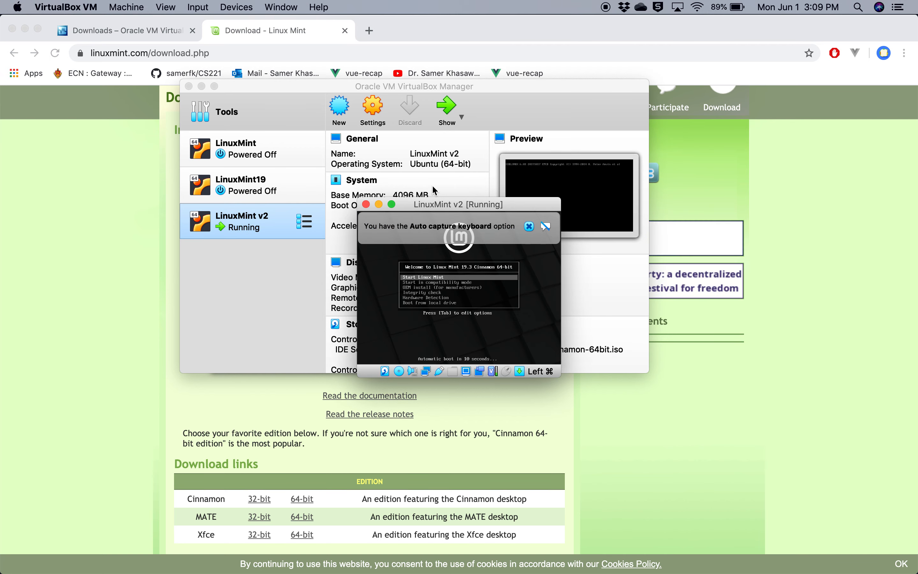
pyautogui.moveTo(442, 215); pyautogui.dragTo(430, 105)
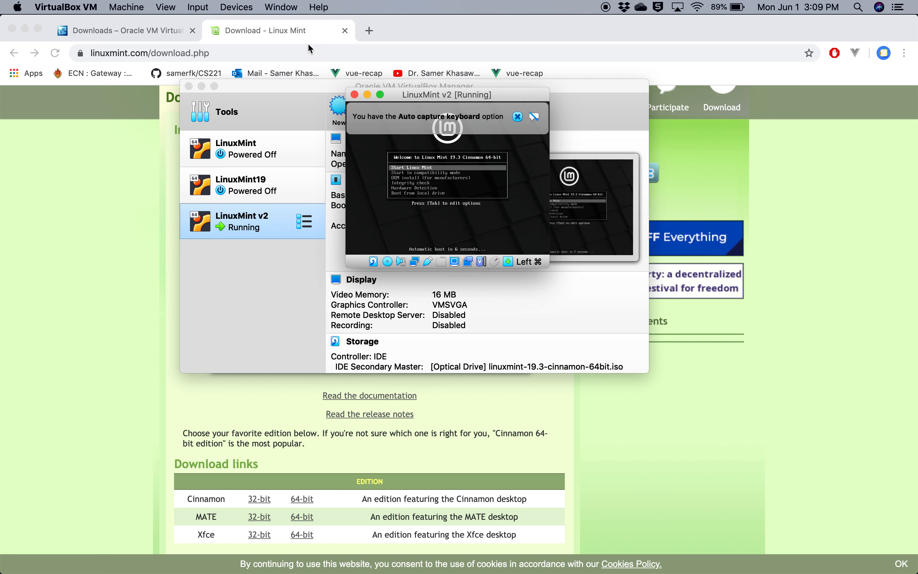
pyautogui.click(170, 11)
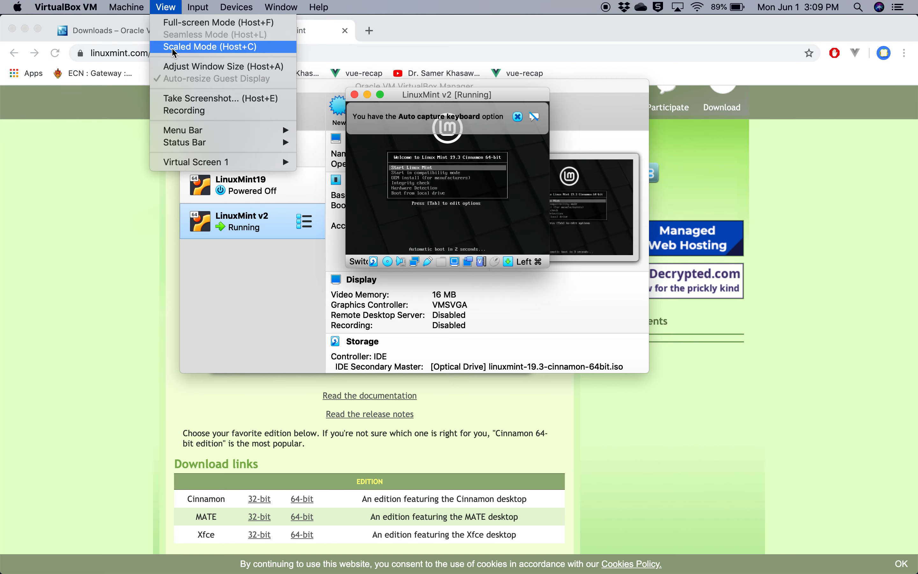
pyautogui.click(193, 47)
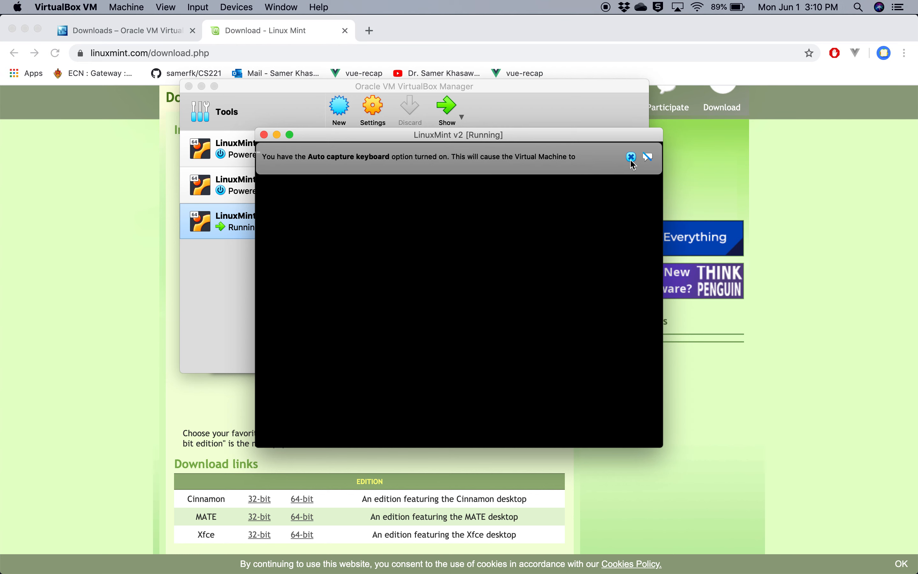
pyautogui.click(632, 159)
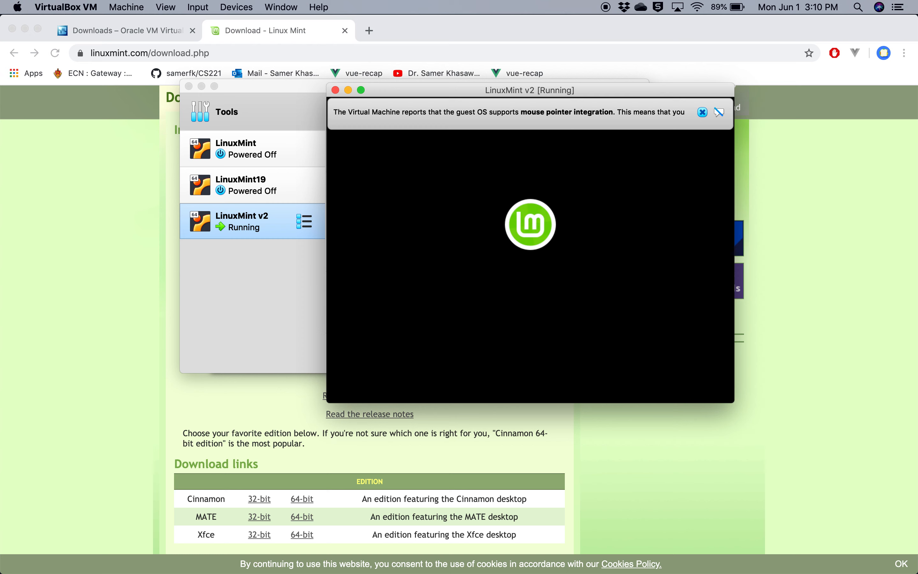
pyautogui.click(703, 113)
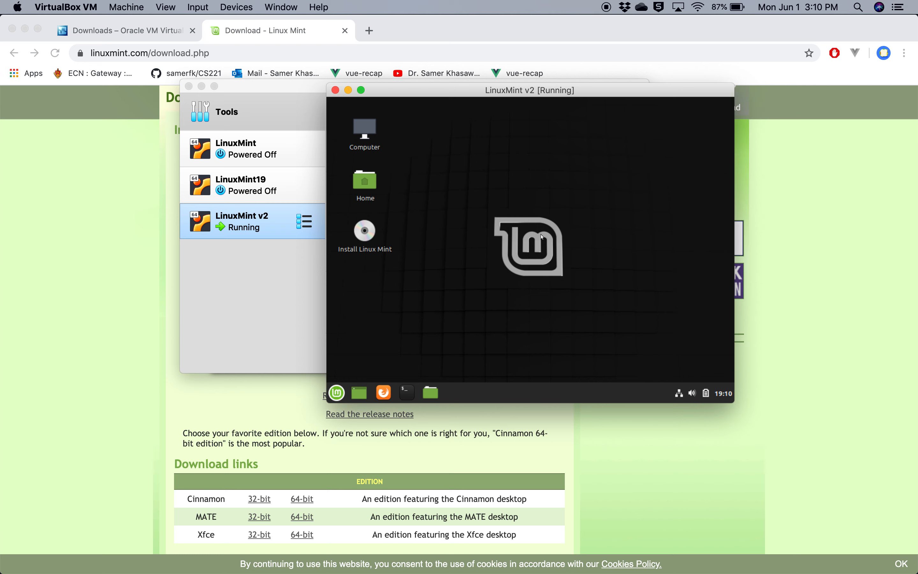
# Launch the Linux Mint installer and accept English as the language with the English (US) keyboard layout
pyautogui.doubleClick(365, 237)
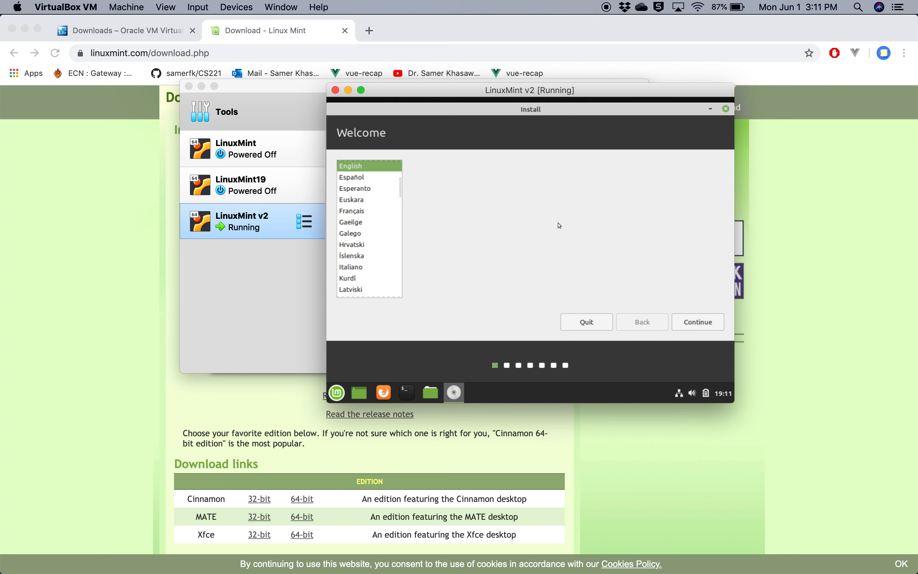
pyautogui.click(703, 322)
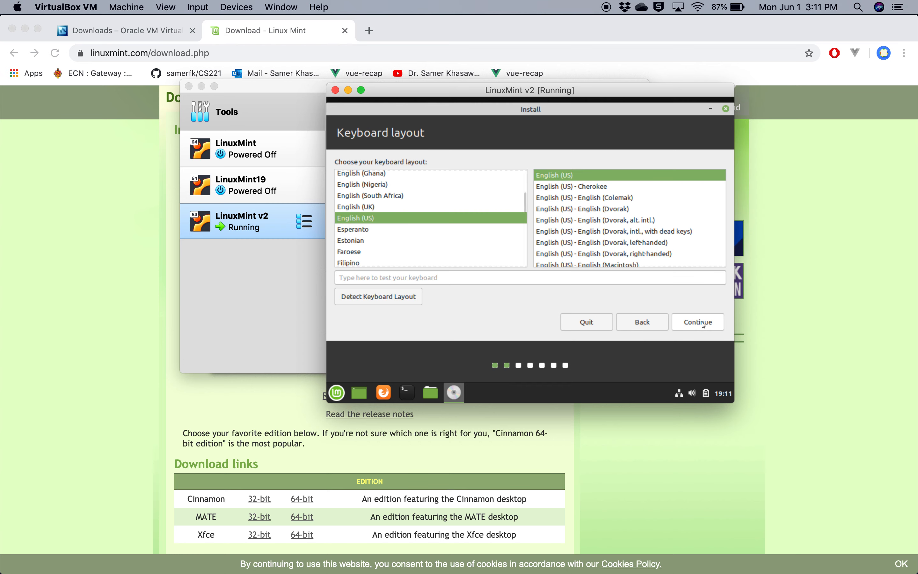
pyautogui.click(693, 323)
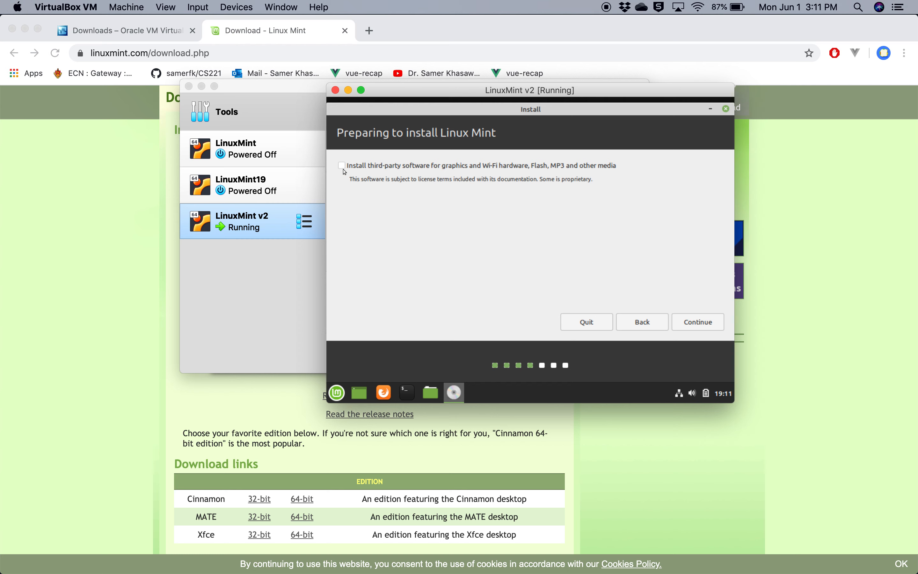
# Include the third-party software and start the installation with the option to erase the disk and install Linux Mint
pyautogui.click(343, 169)
pyautogui.click(699, 318)
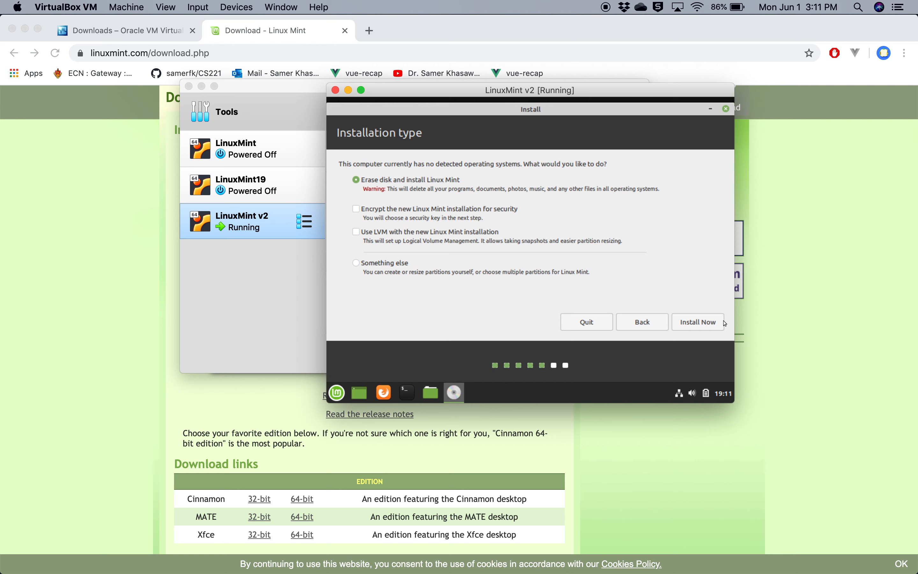
pyautogui.click(703, 323)
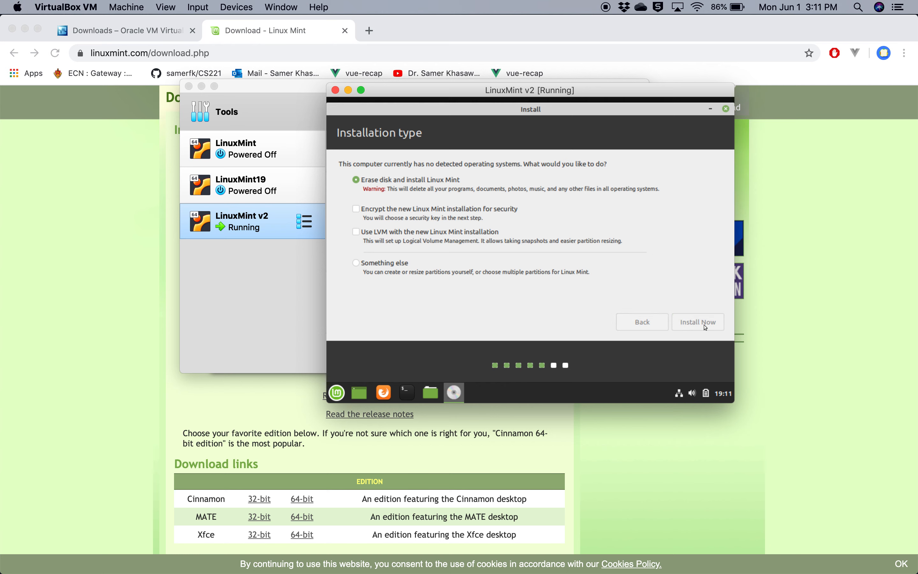
pyautogui.click(702, 300)
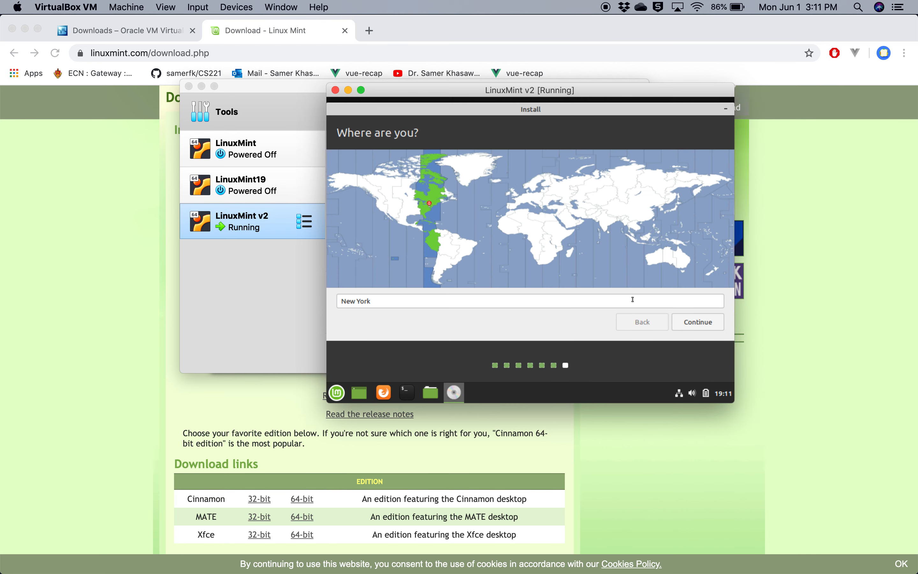
# Accept New York as the location and create the account with the user's name and a confirmed password, requiring the password to log in
pyautogui.click(696, 322)
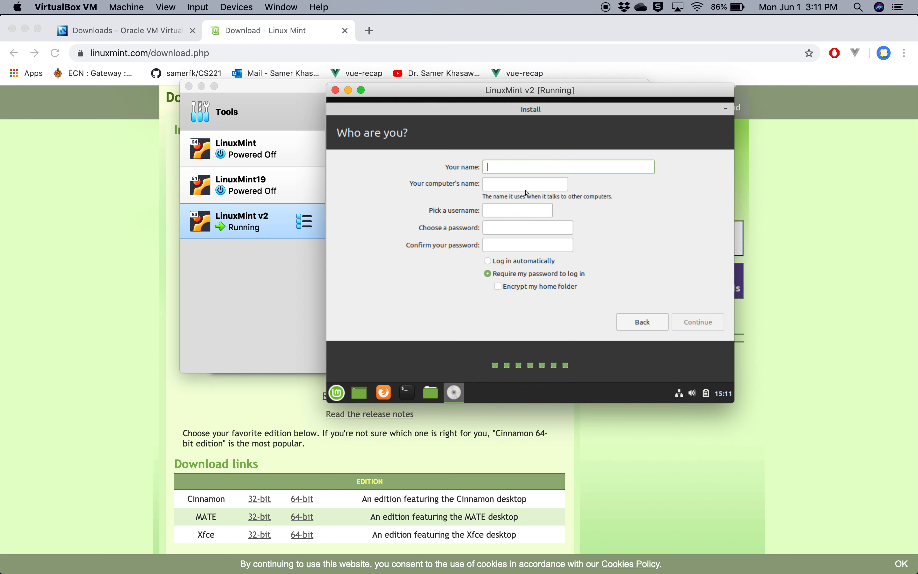
pyautogui.write('samer')
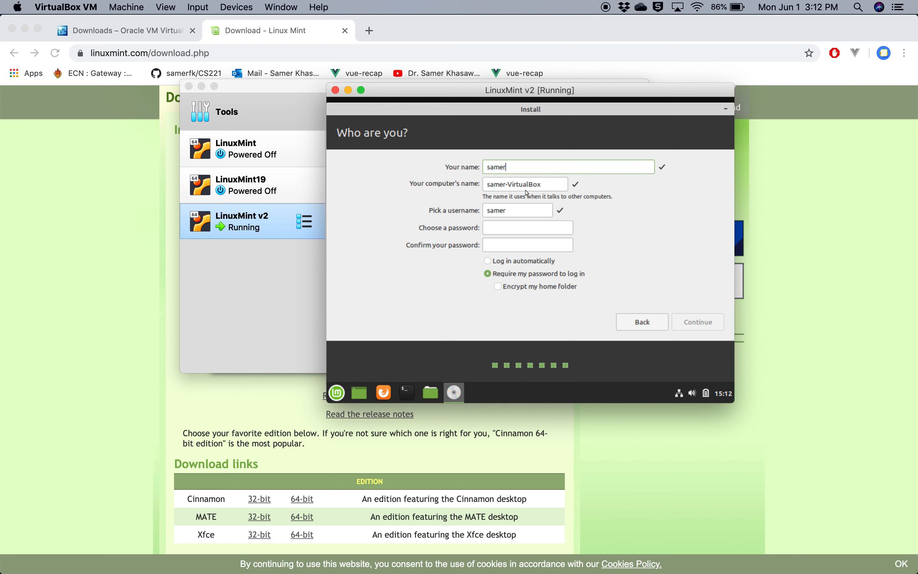
pyautogui.press('Tab')
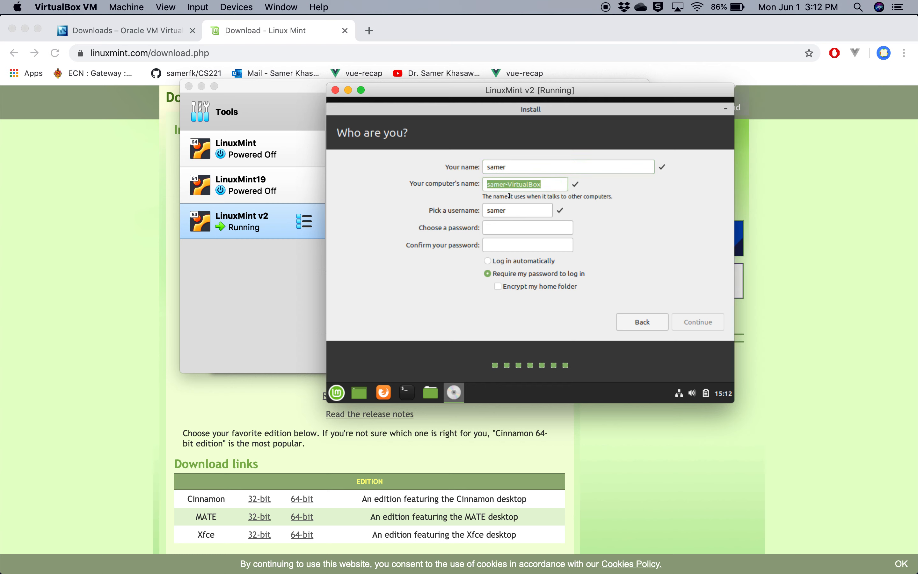
pyautogui.write('123456')
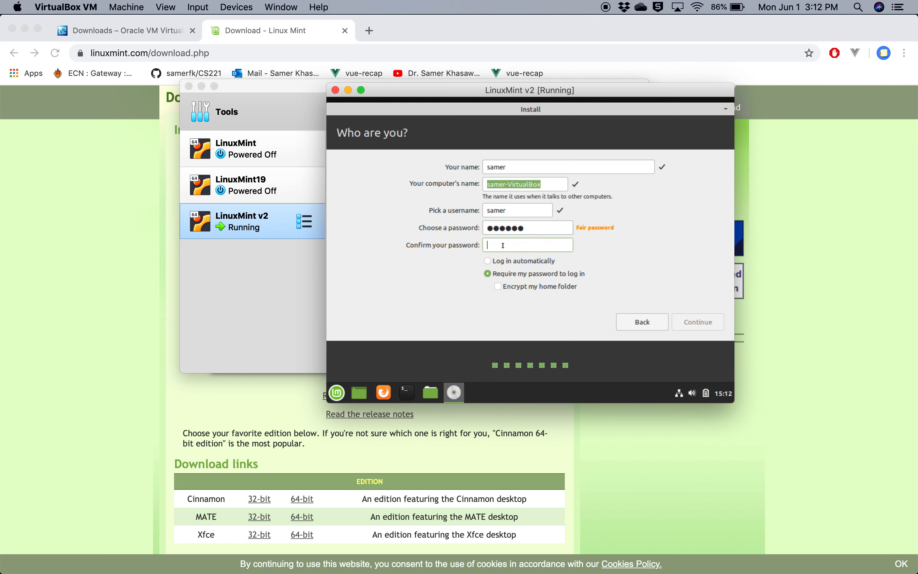
pyautogui.write('123456')
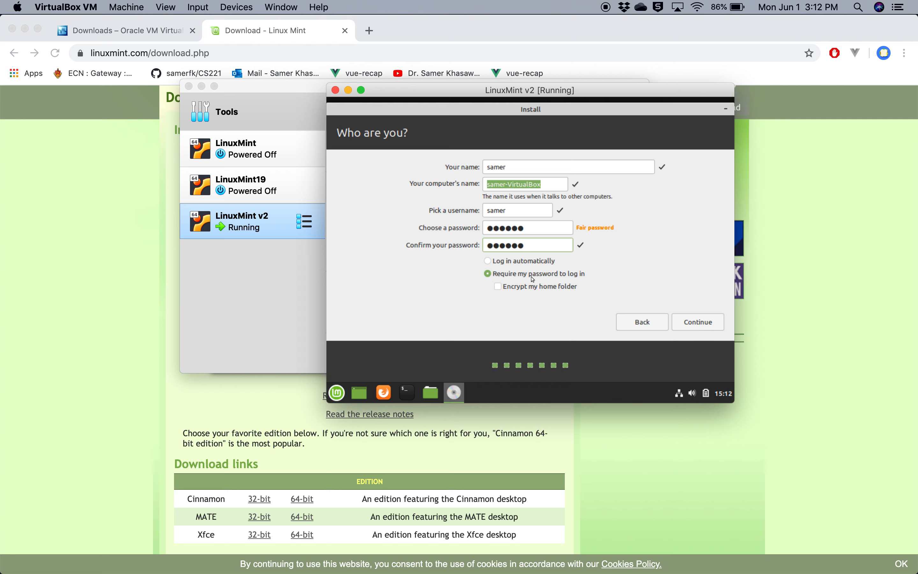
pyautogui.click(691, 320)
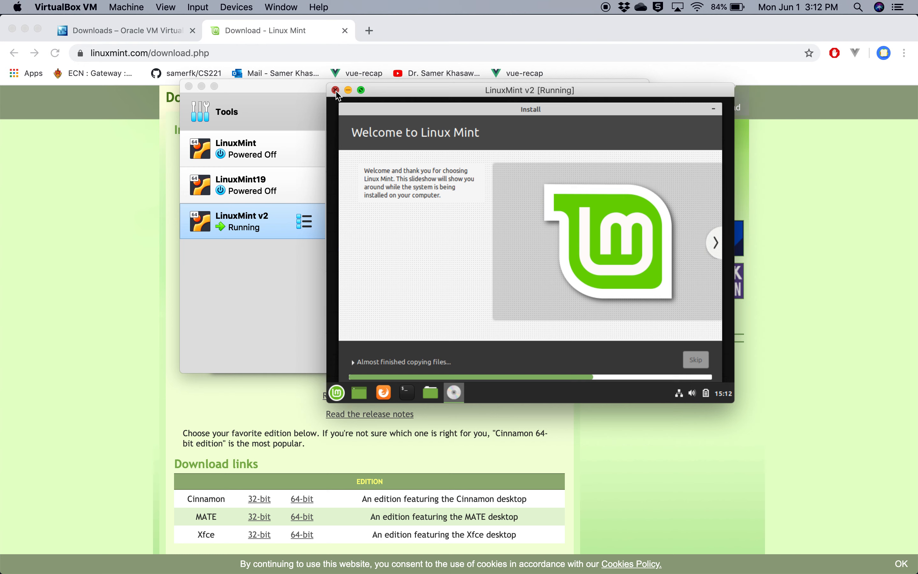
# Close the running LinuxMint v2 machine by powering it off during the installation
pyautogui.click(336, 91)
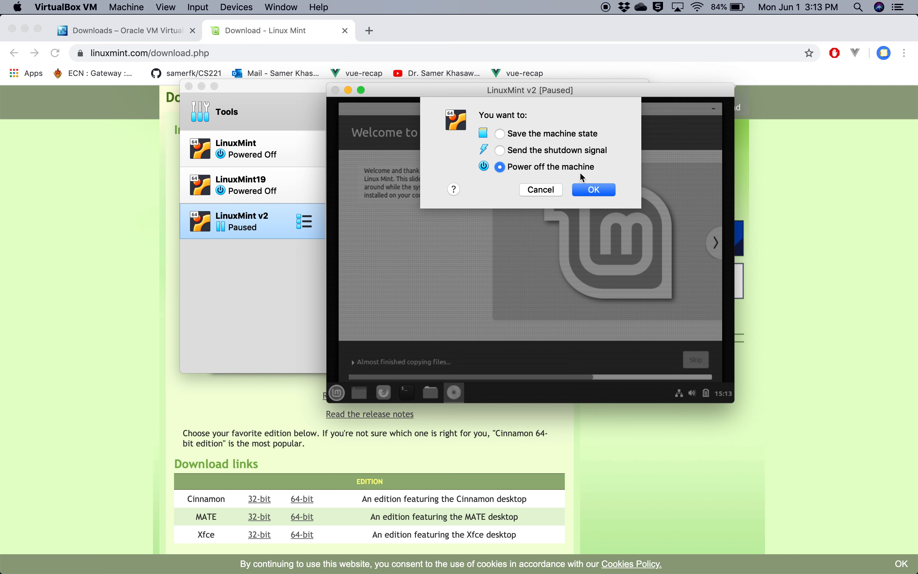
pyautogui.click(586, 193)
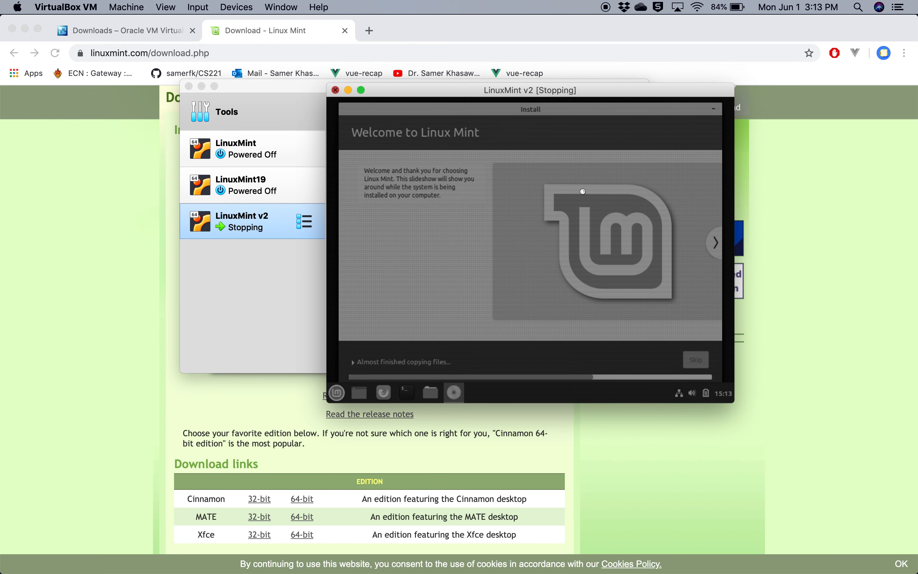